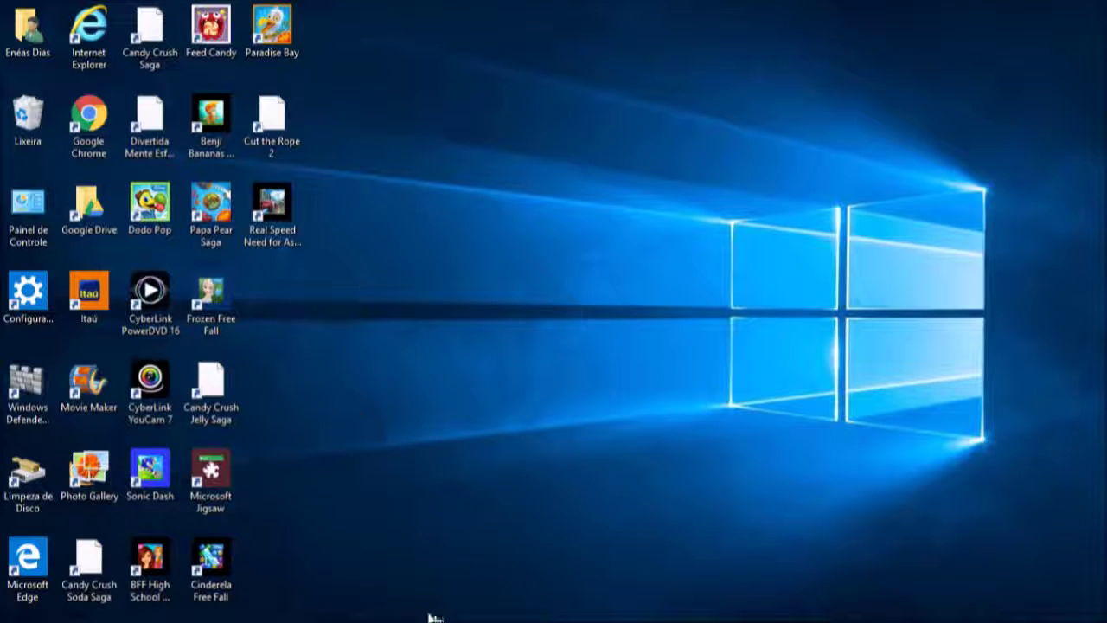
# Step: Launch Chrome, search Google for gmail.com and open the 'Gmail gratuito do Google' result
pyautogui.moveTo(430, 617)
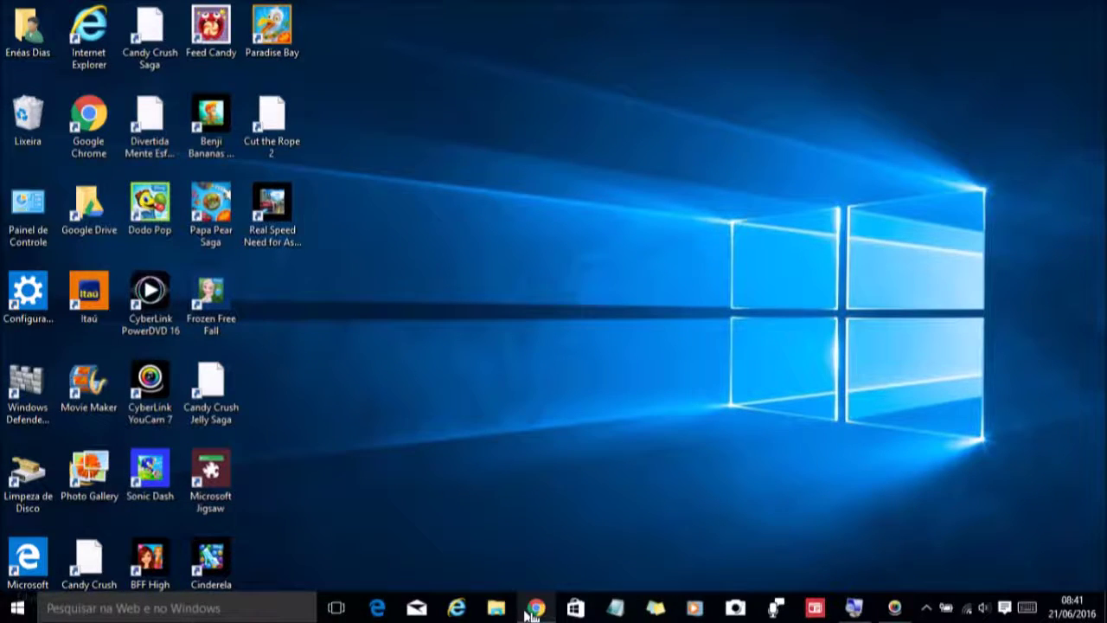
pyautogui.click(533, 609)
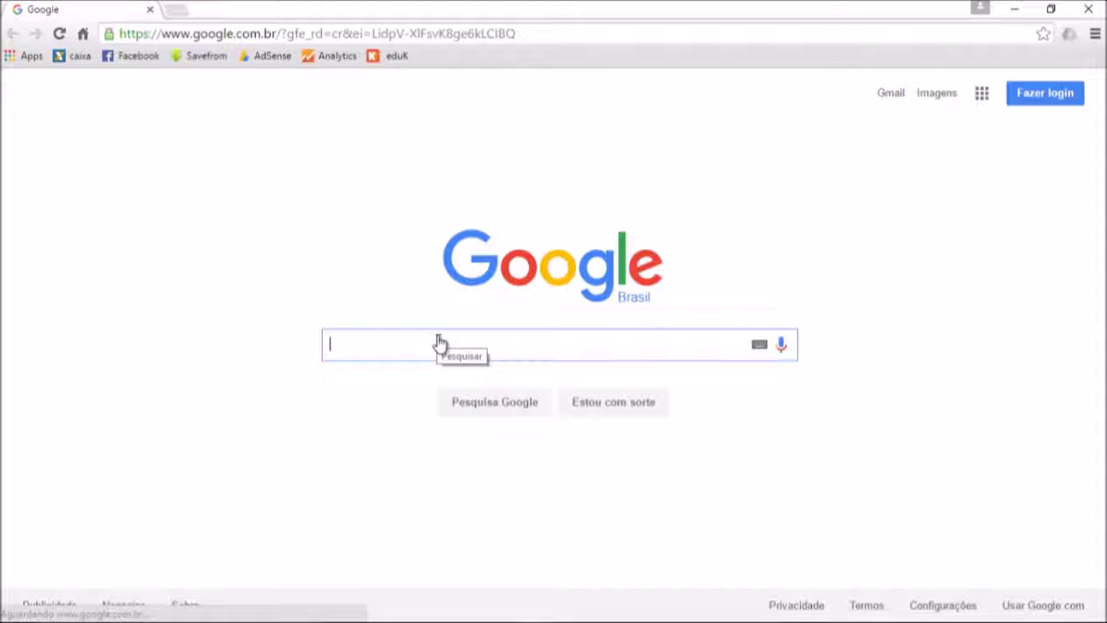
pyautogui.write('g')
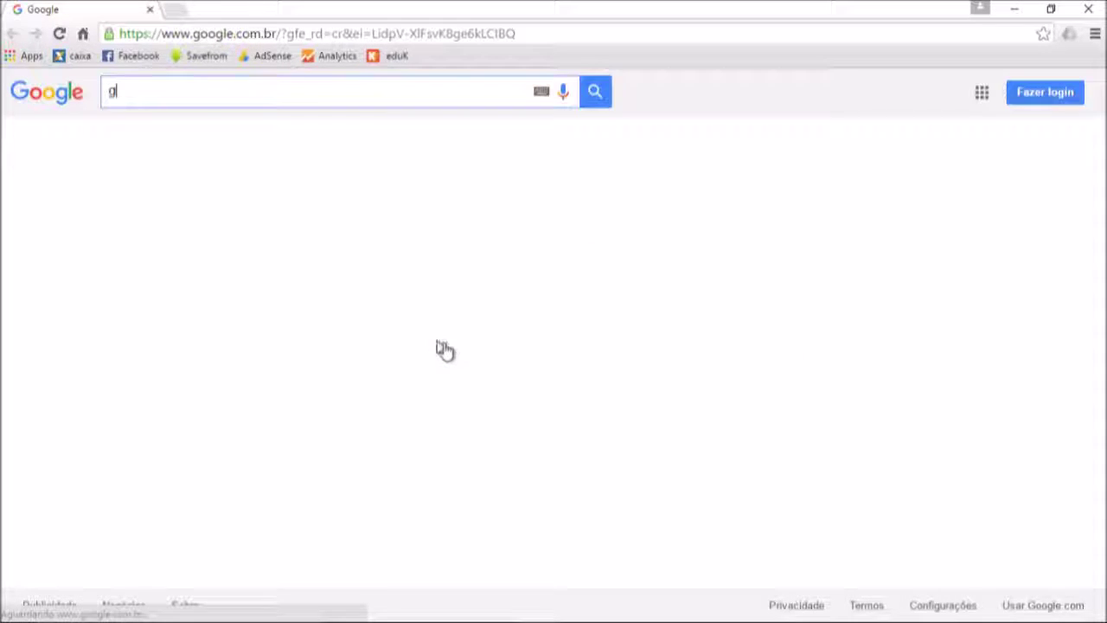
pyautogui.write('mail.com')
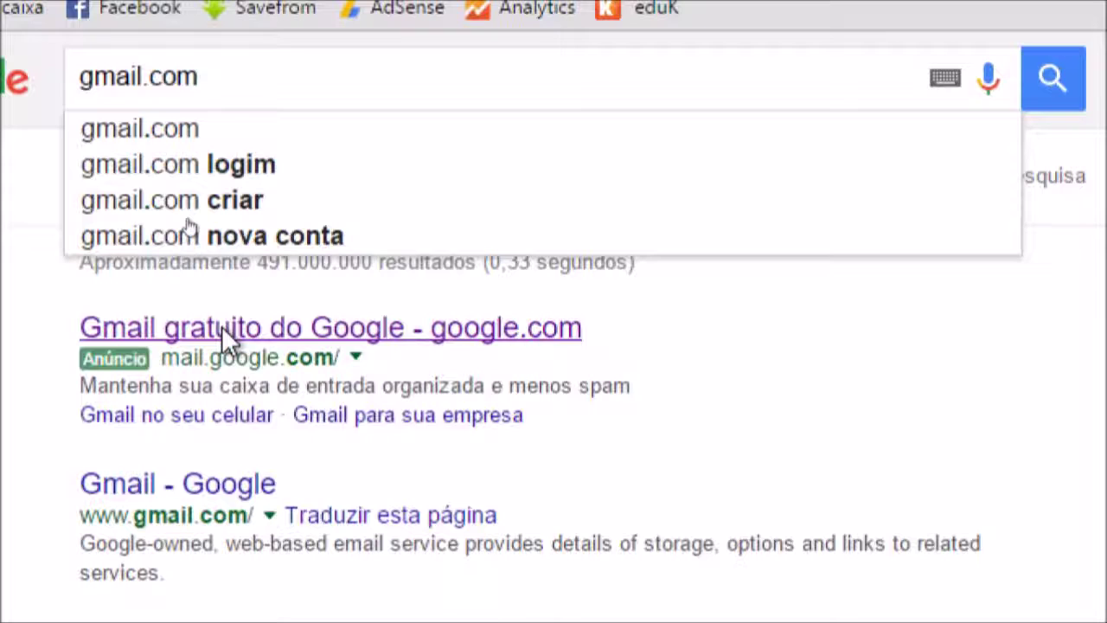
pyautogui.click(221, 327)
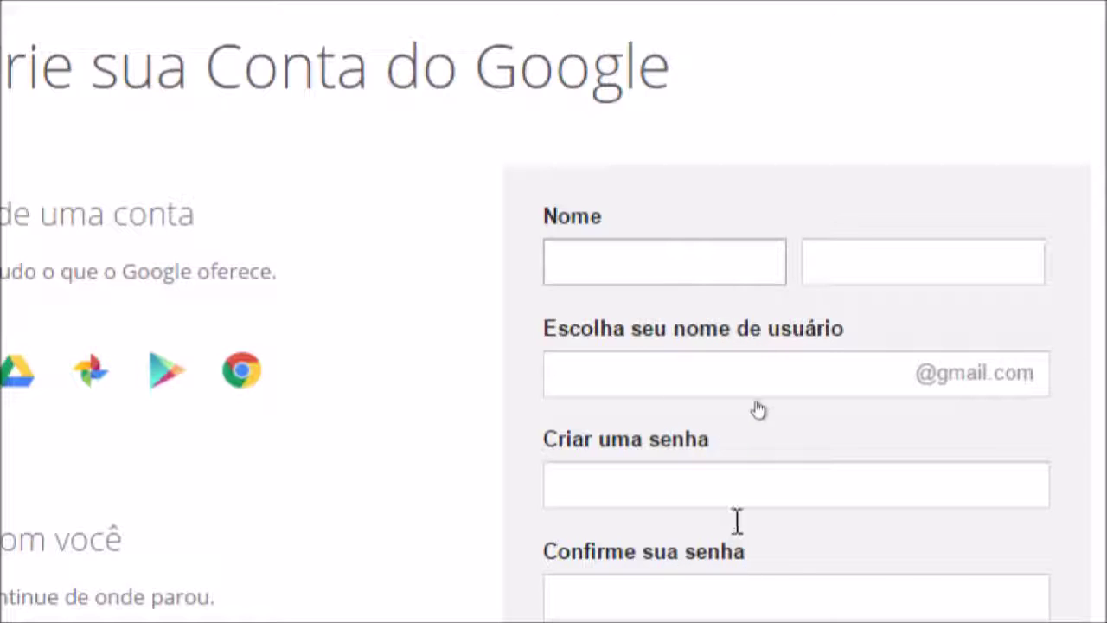
# Step: Enter the account holder's first name in Nome and surname in Sobrenome
pyautogui.click(667, 262)
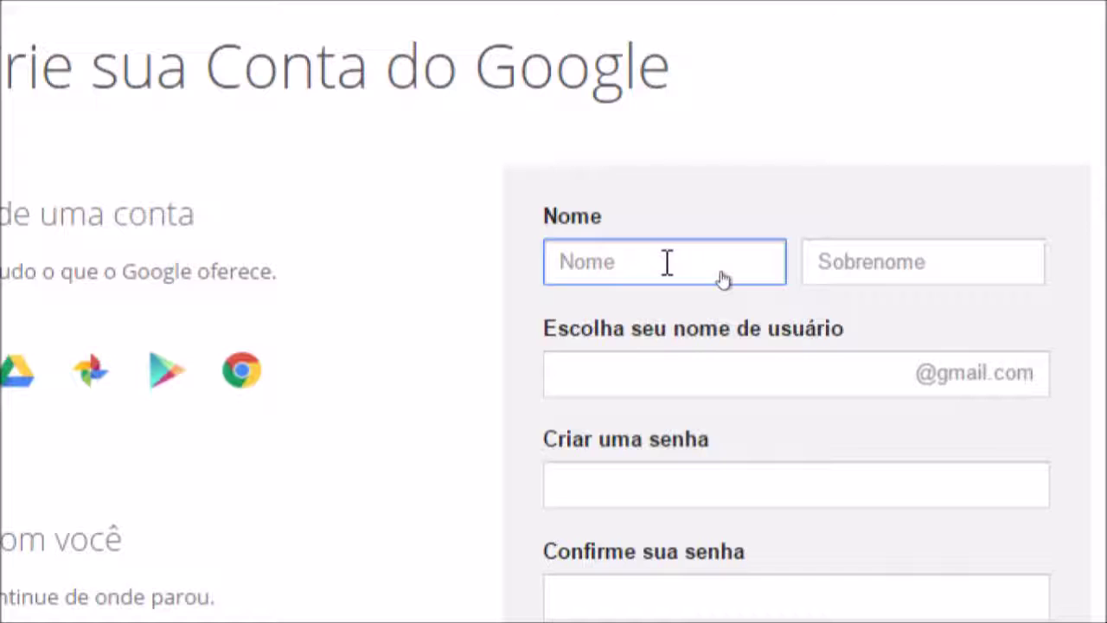
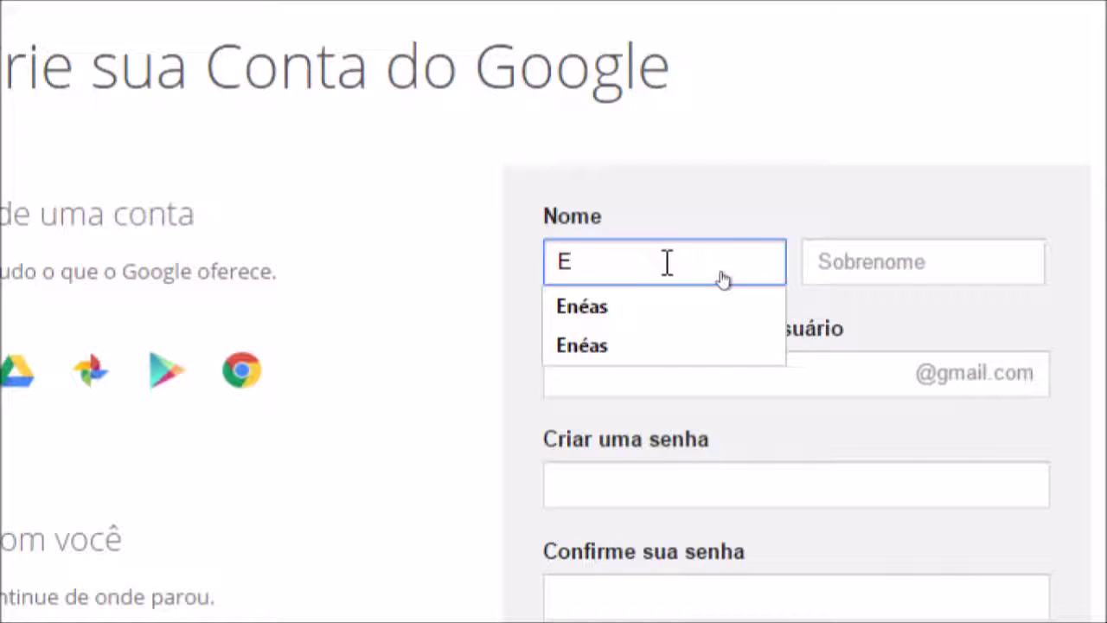
pyautogui.click(832, 271)
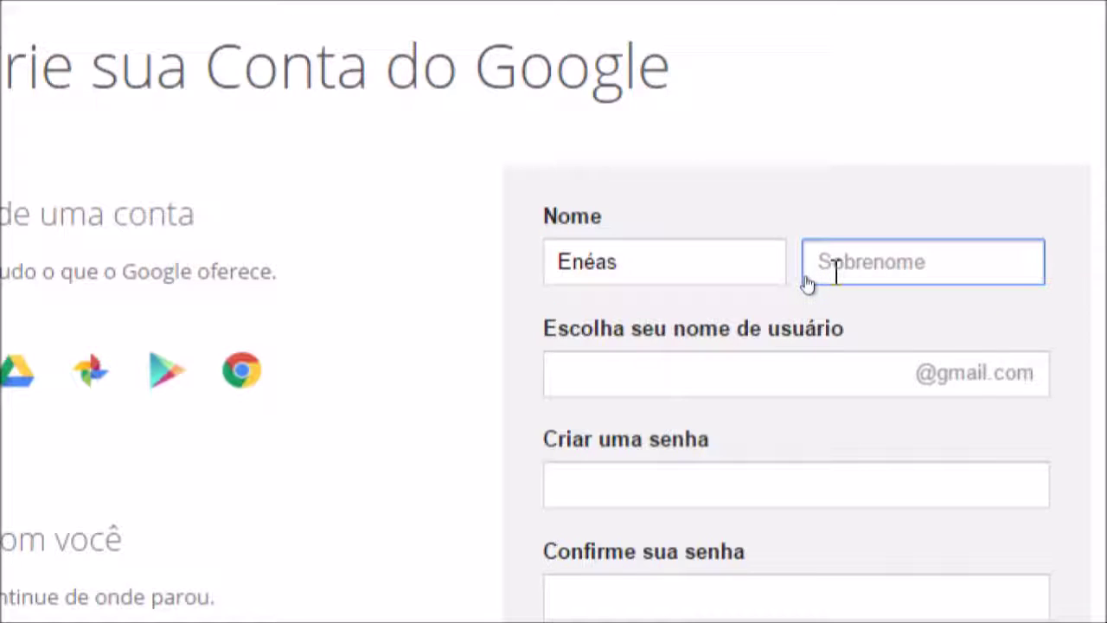
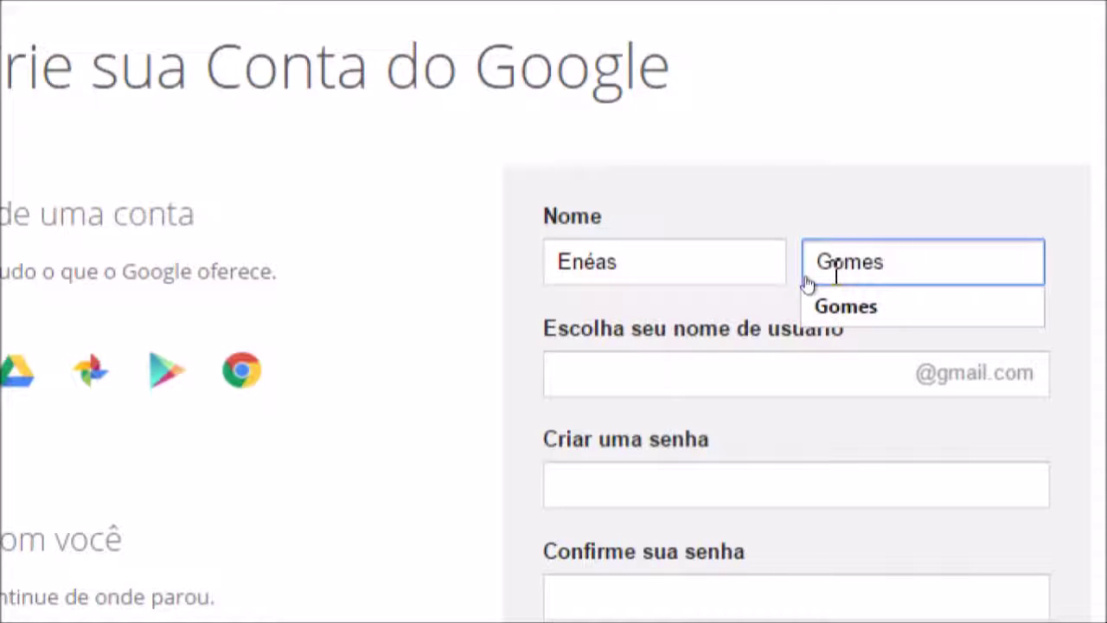
pyautogui.press('Escape')
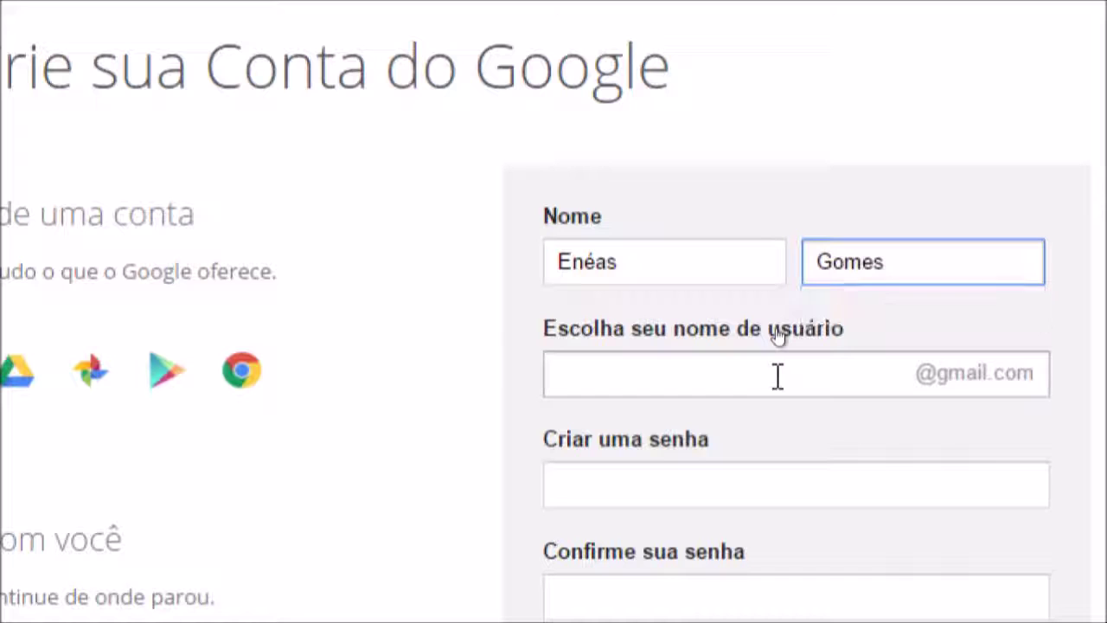
# Step: Type the chosen Gmail username into the 'Escolha seu nome de usuário' field
pyautogui.click(777, 377)
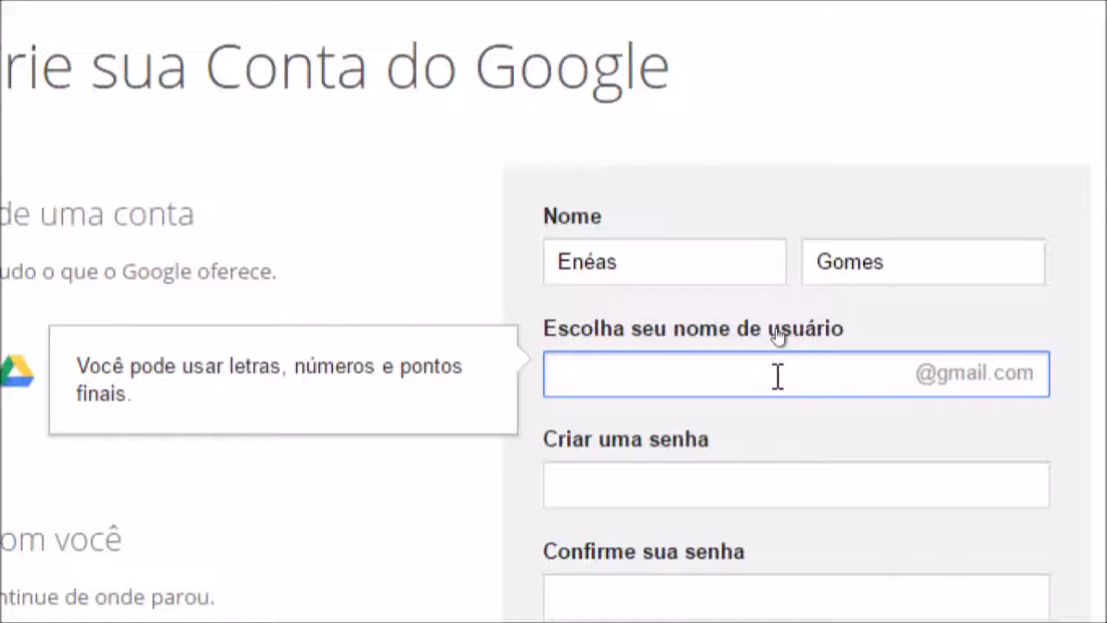
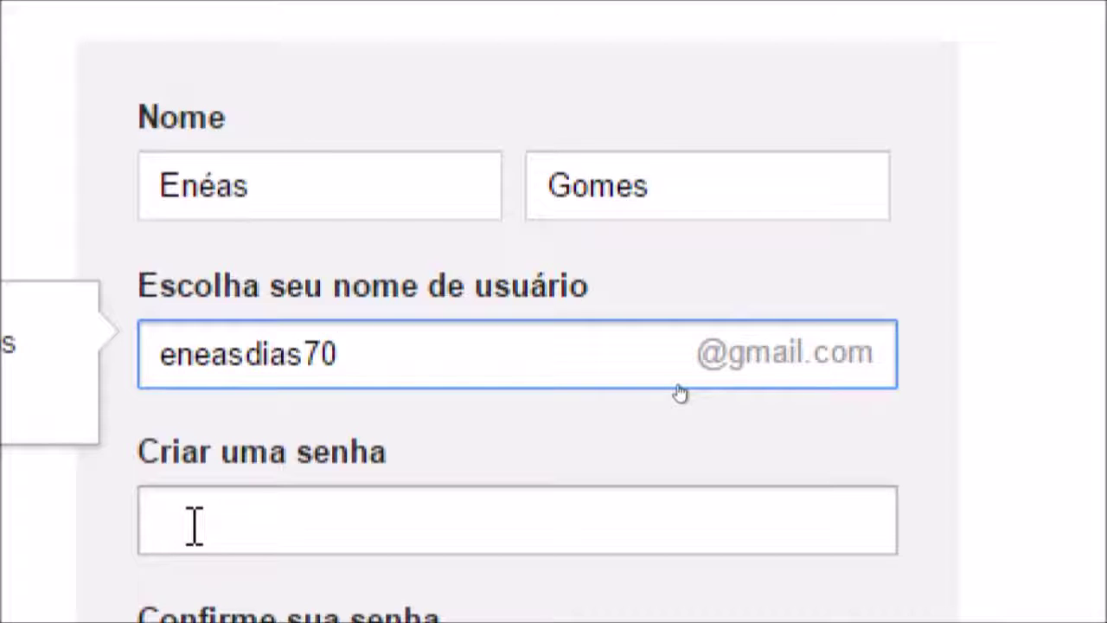
pyautogui.click(195, 525)
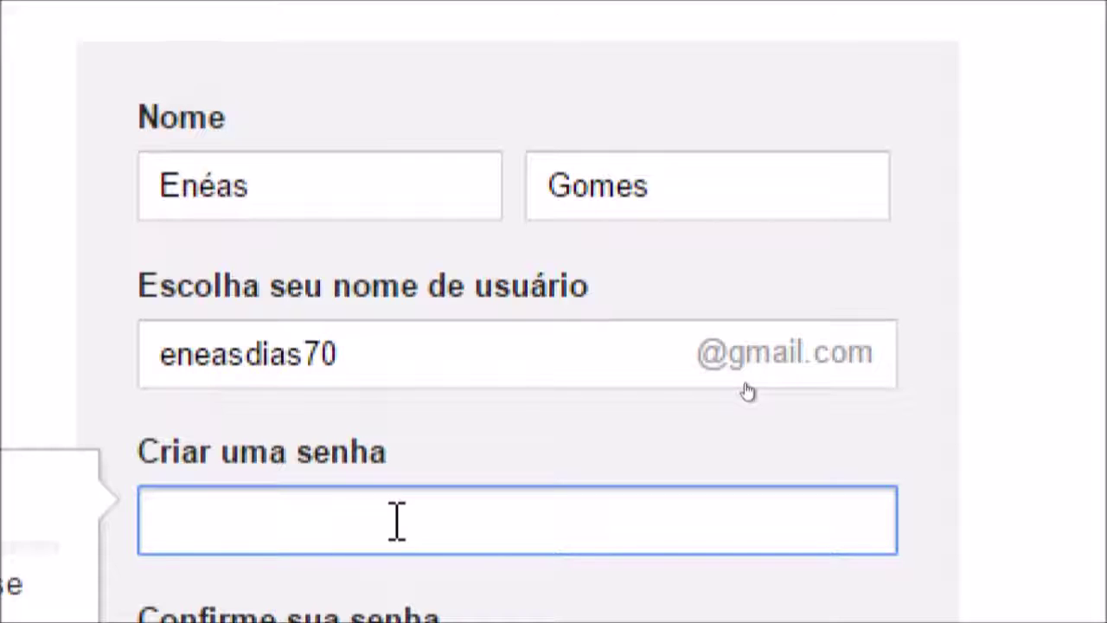
# Step: Enter a password rated 'Forte' in the 'Criar uma senha' field
pyautogui.write('•••••••')
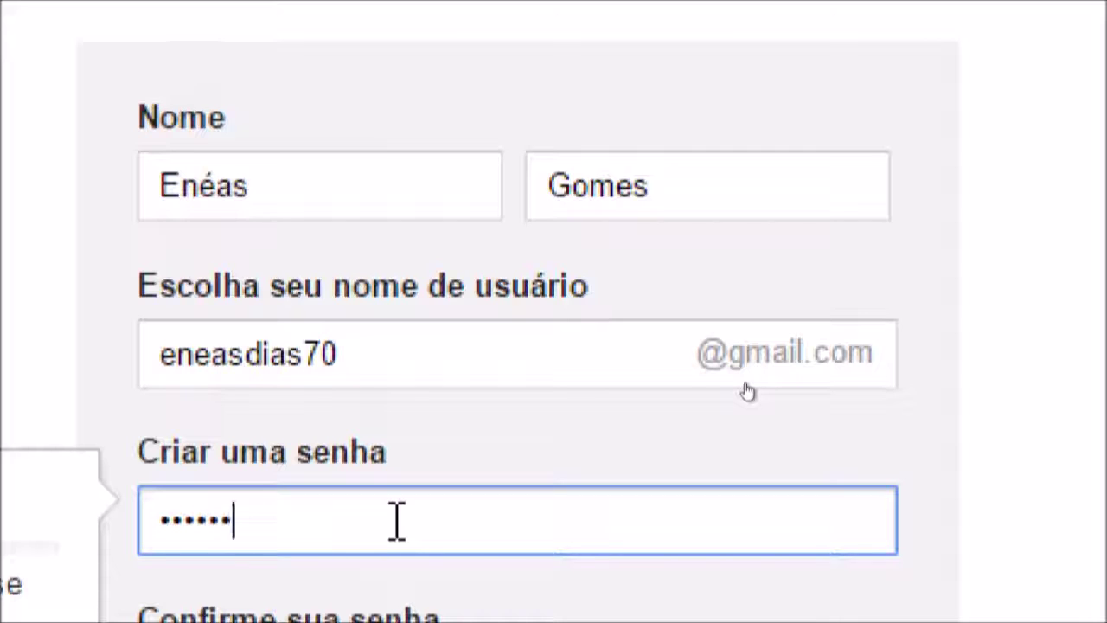
pyautogui.write('••••')
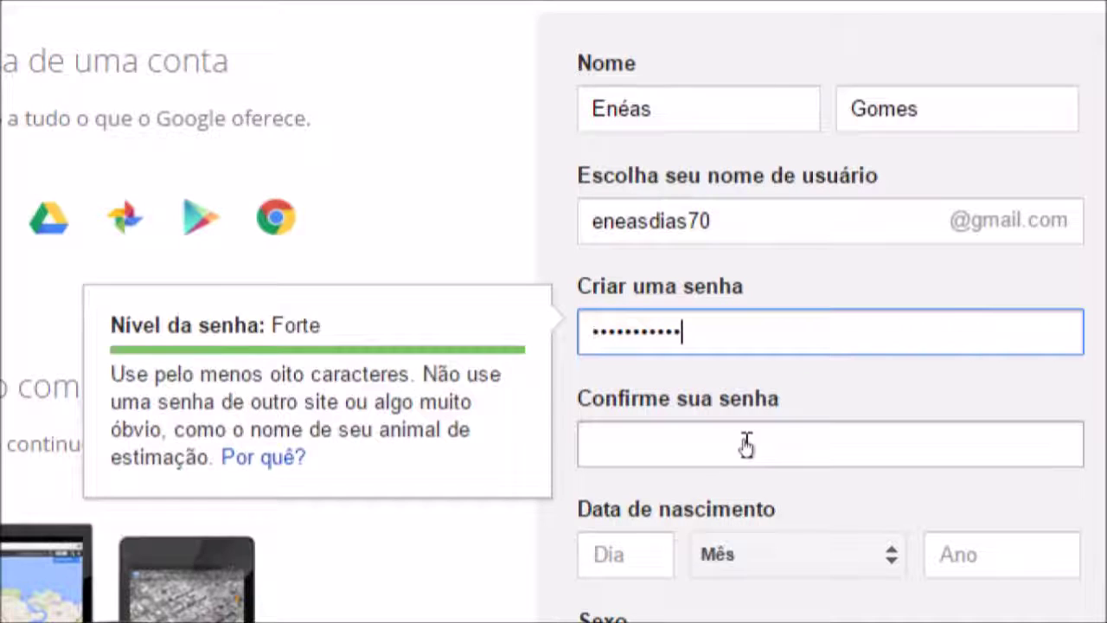
pyautogui.click(746, 445)
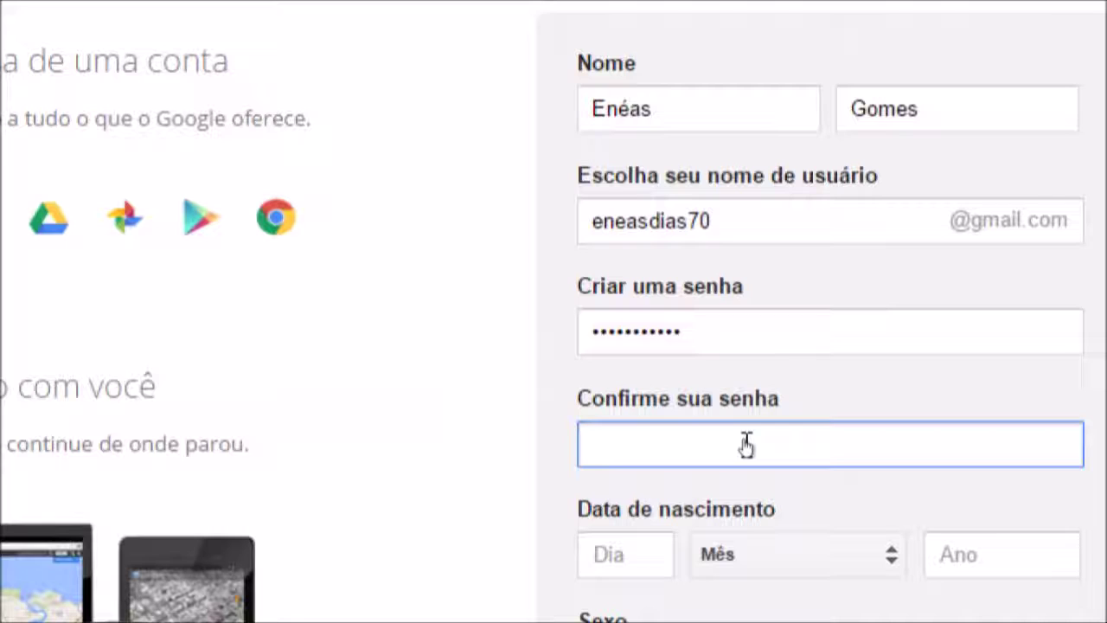
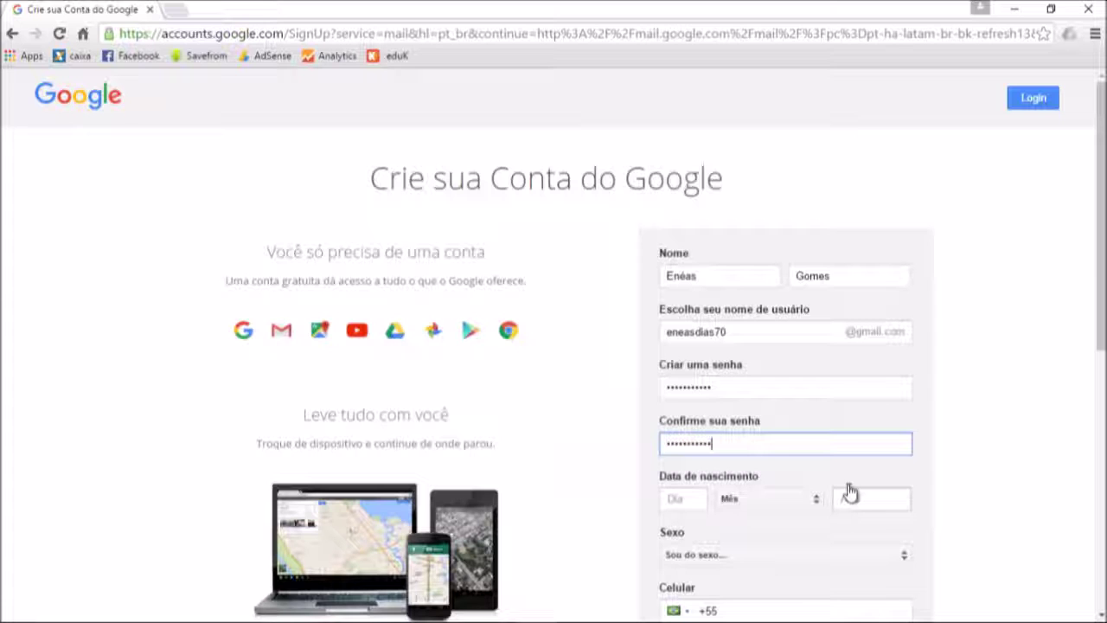
# Step: Retype the same password in the 'Confirme sua senha' field
pyautogui.moveTo(1100, 266); pyautogui.dragTo(1102, 369)
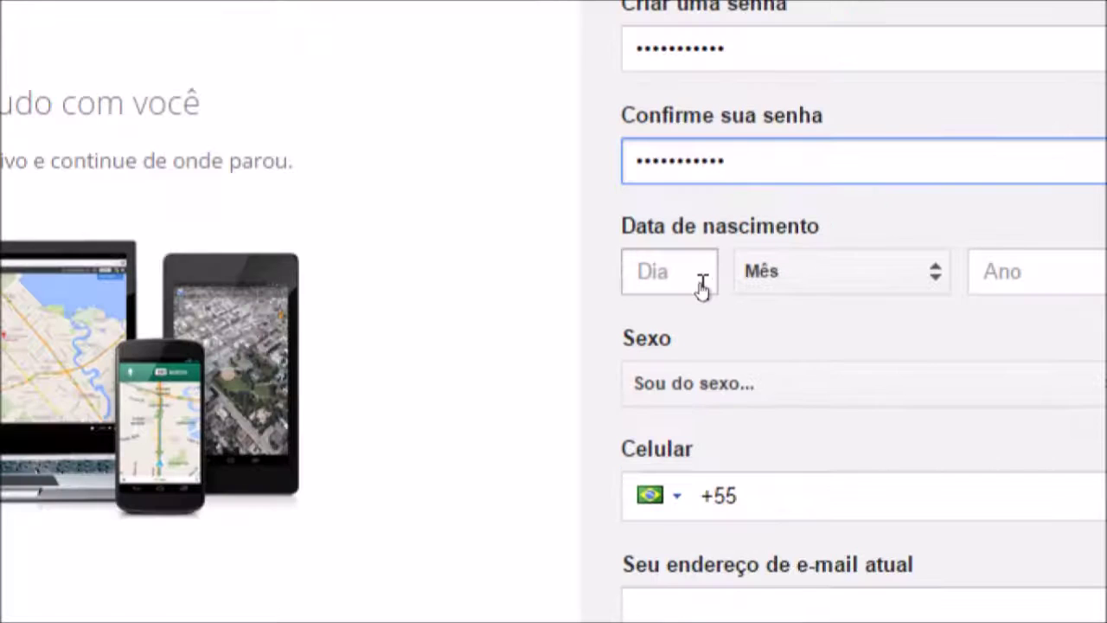
# Step: Enter Dia 01, choose Dezembro for Mês and type Ano 1980
pyautogui.click(701, 285)
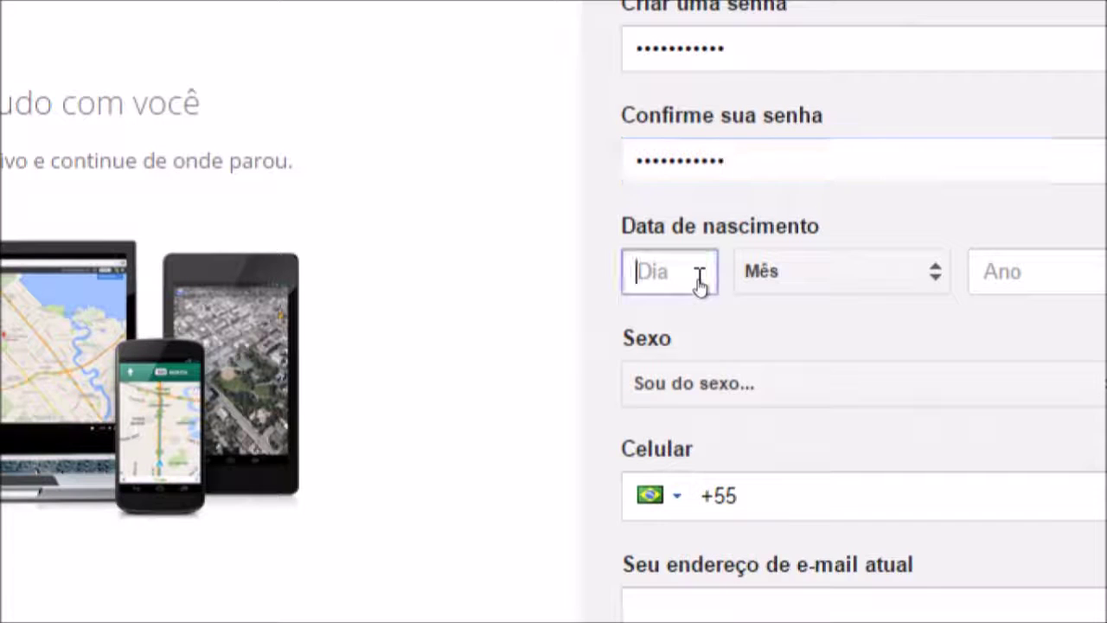
pyautogui.write('01')
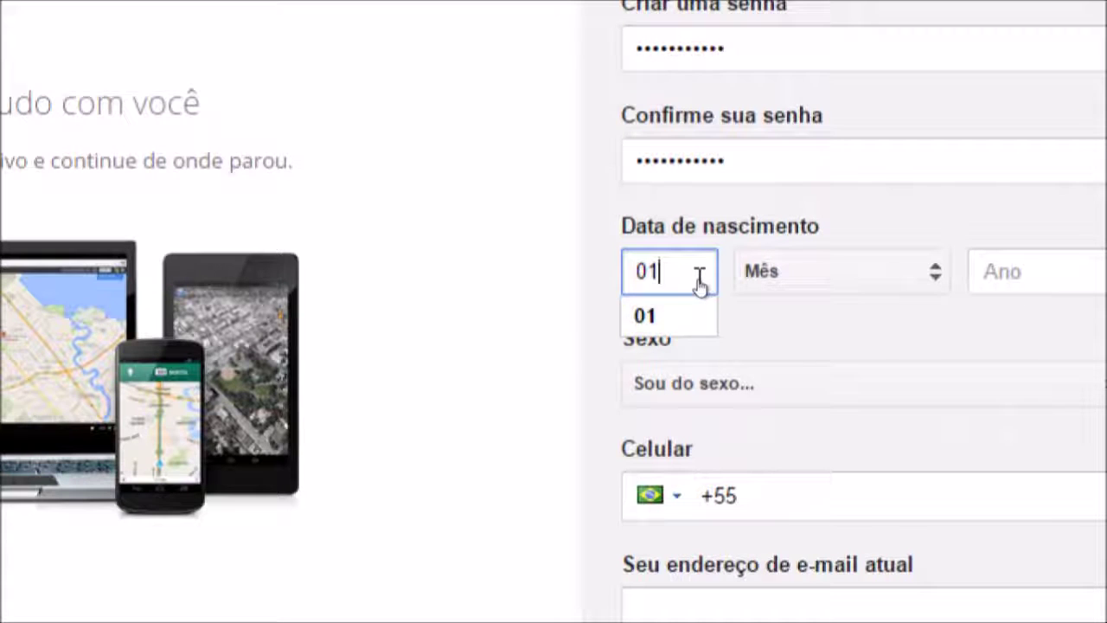
pyautogui.click(938, 284)
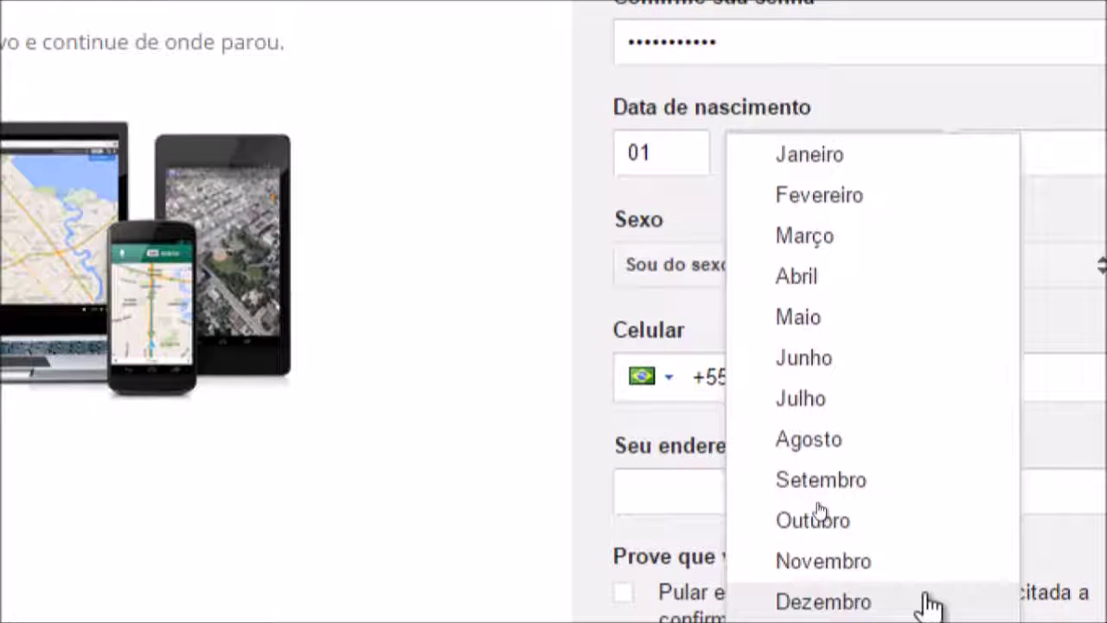
pyautogui.click(927, 604)
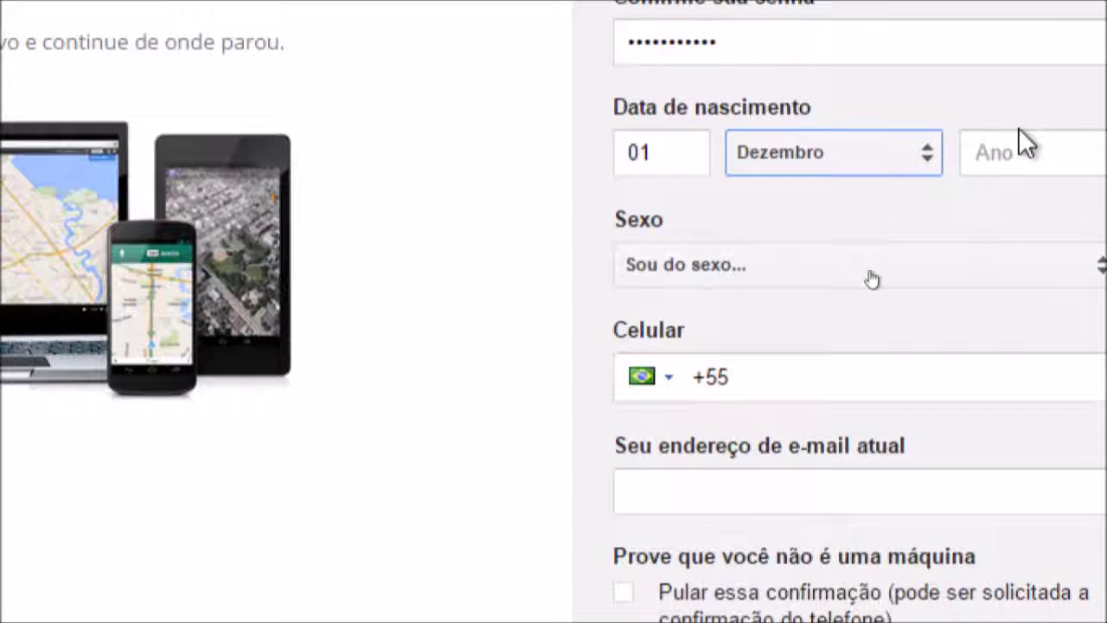
pyautogui.click(1021, 161)
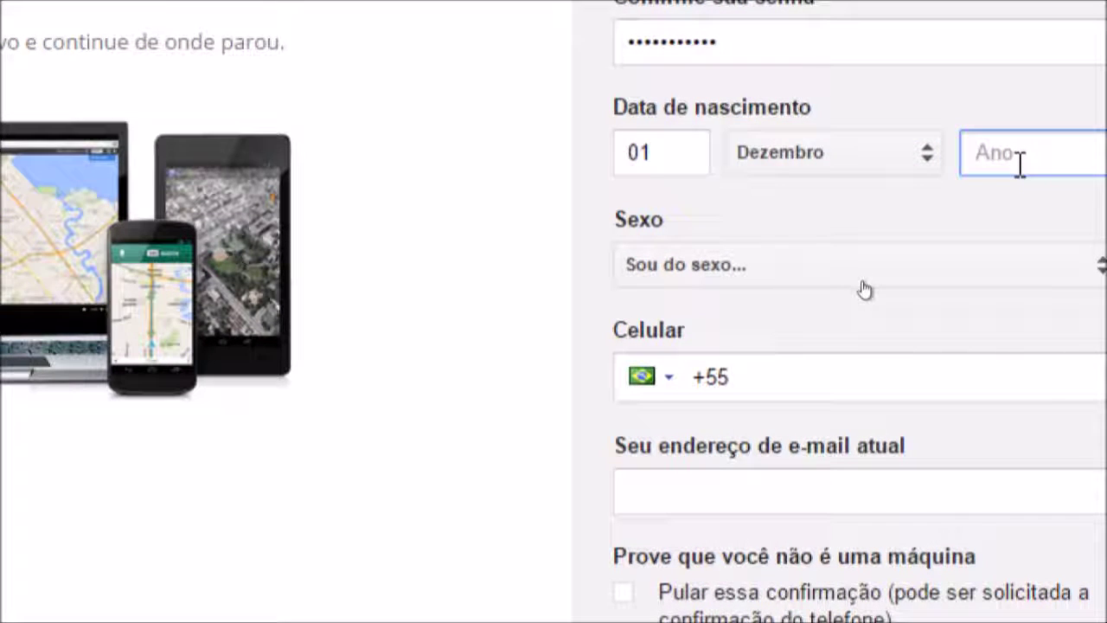
pyautogui.write('1980')
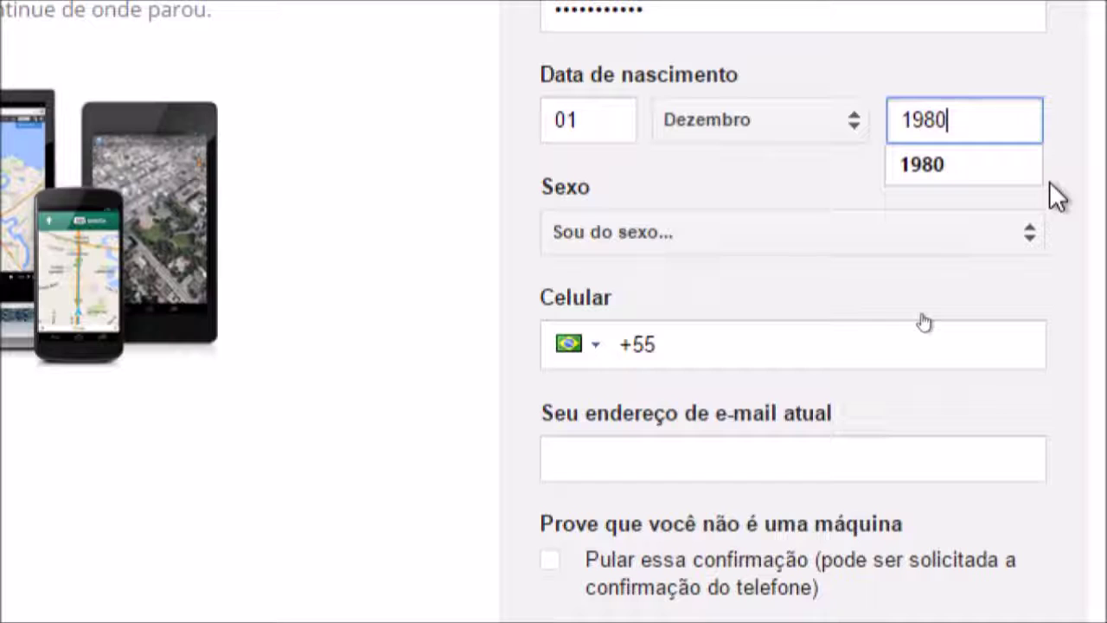
pyautogui.press('Escape')
# Step: Choose Masculino in the Sexo dropdown
pyautogui.click(1029, 233)
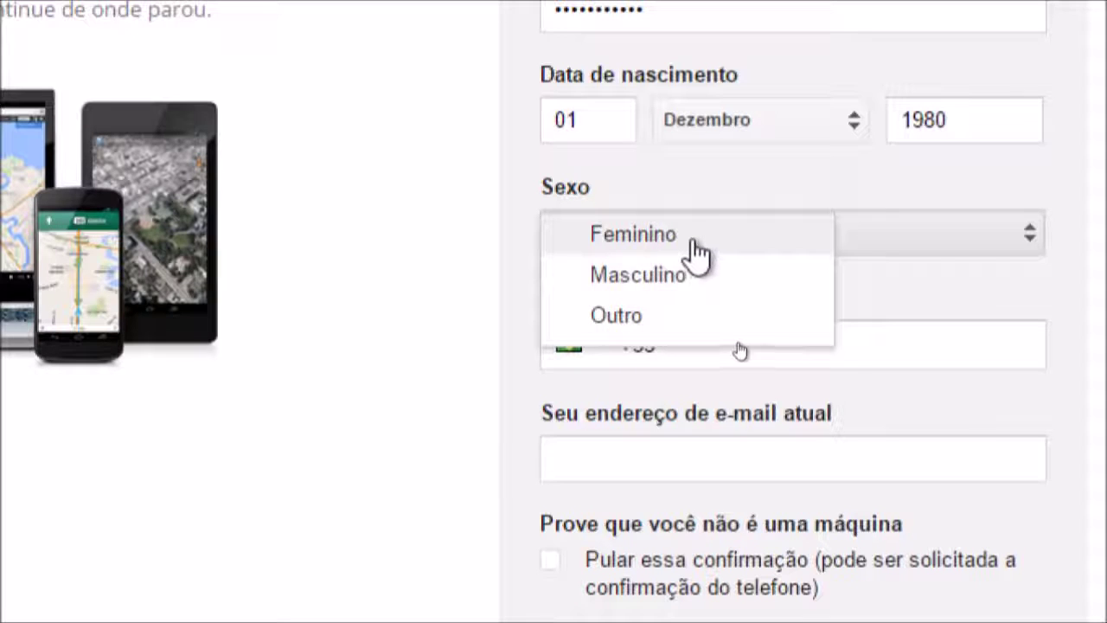
pyautogui.click(697, 277)
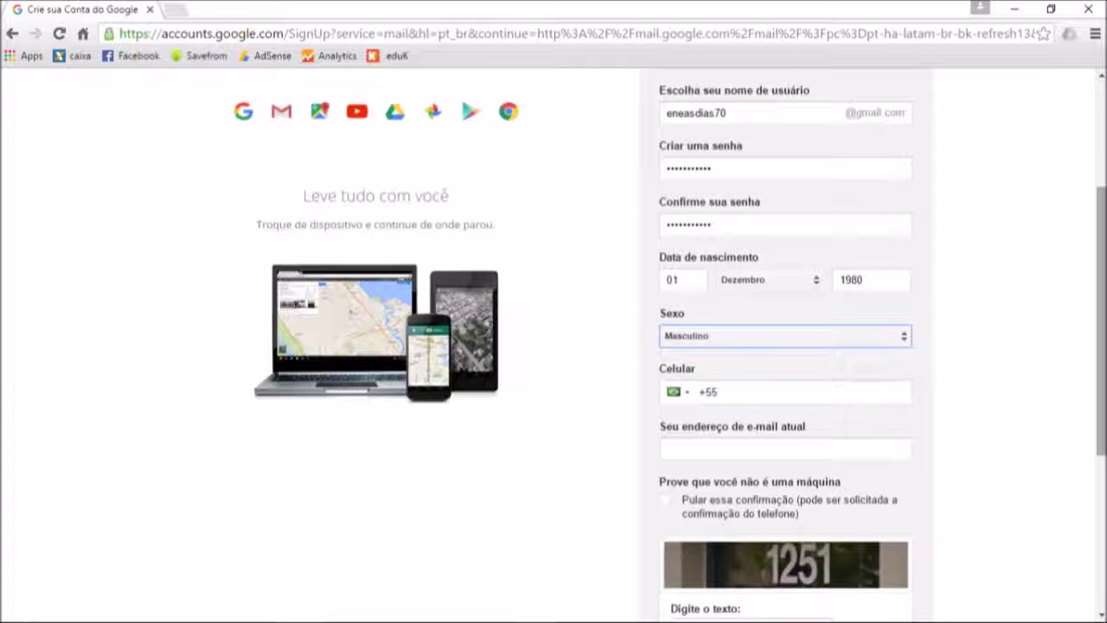
# Step: Type 1251 into the 'Digite o texto' field below the captcha image
pyautogui.moveTo(1100, 322); pyautogui.dragTo(1006, 435)
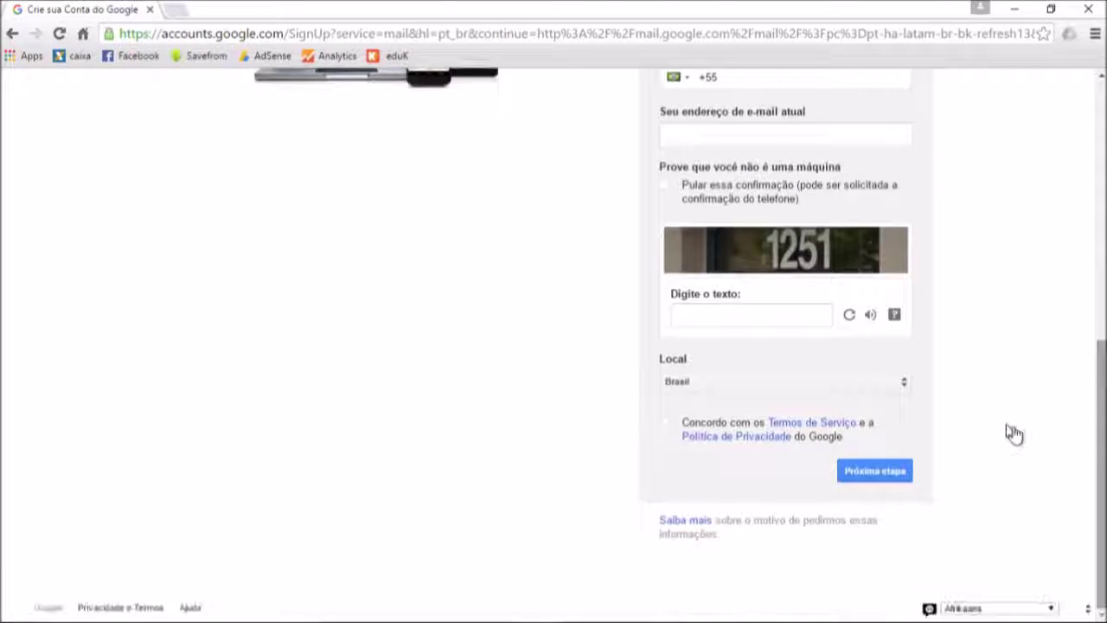
pyautogui.click(795, 322)
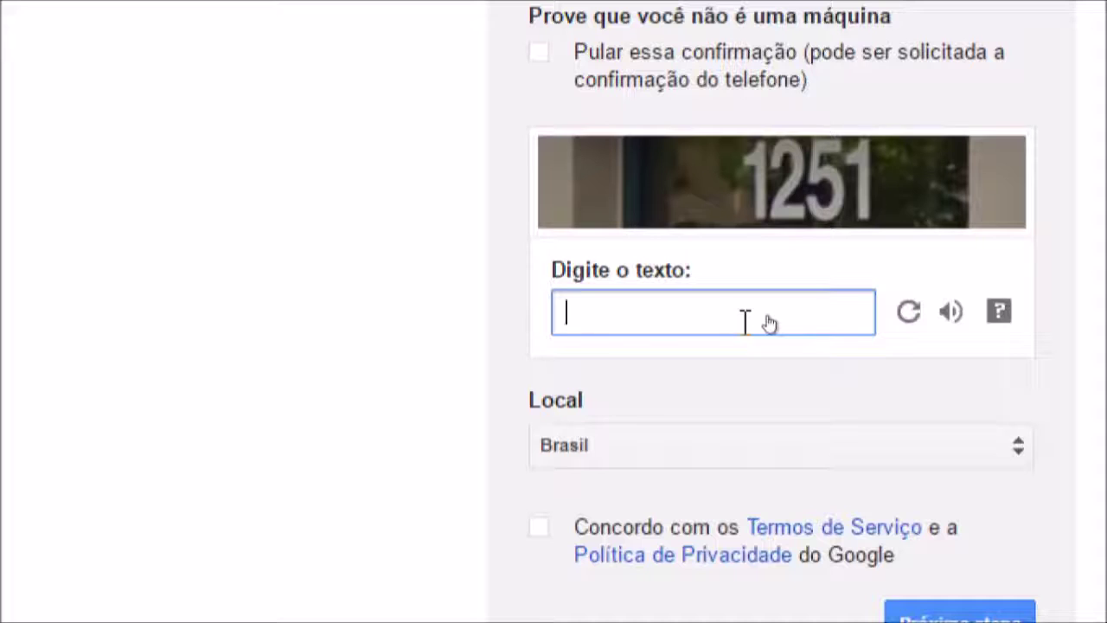
pyautogui.write('1251')
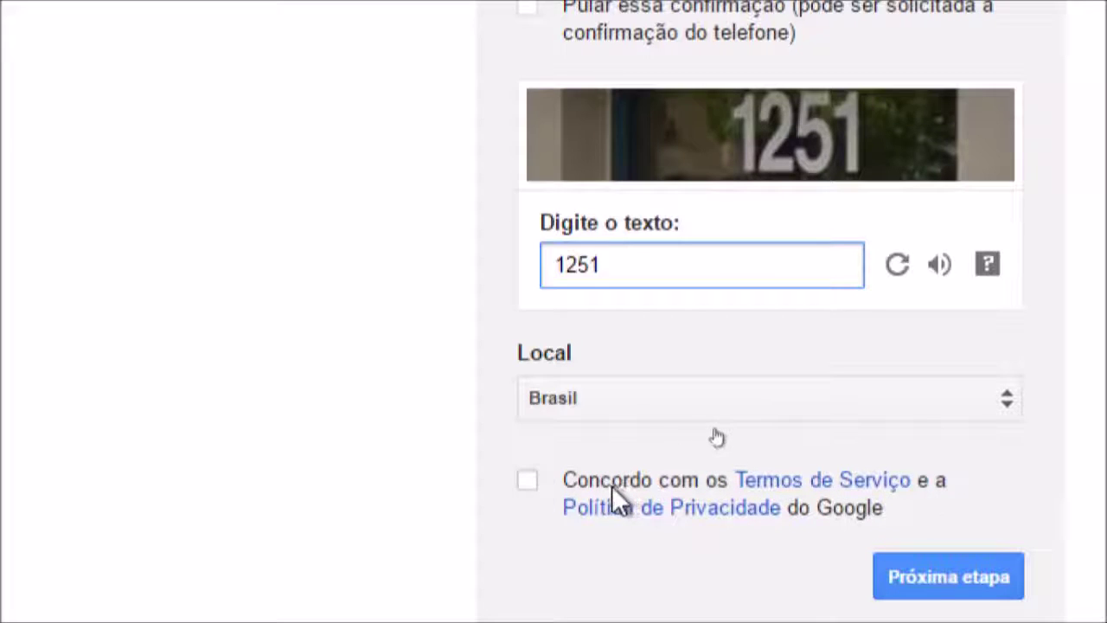
# Step: Tick the Termos de Serviço agreement checkbox and scroll through the form to review it
pyautogui.click(526, 484)
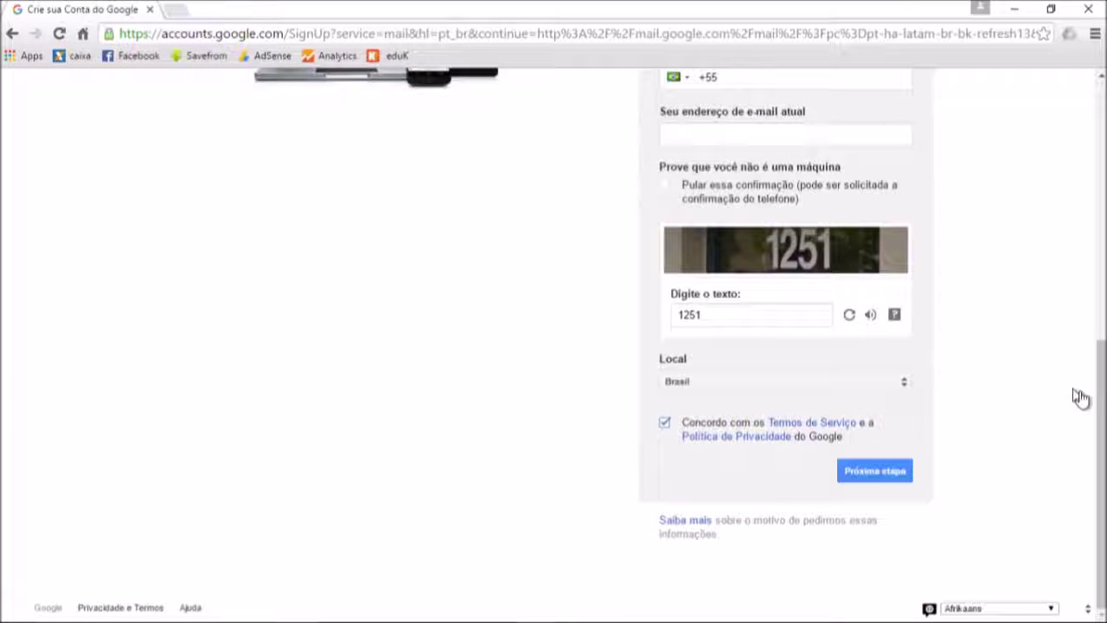
pyautogui.scroll(1, 1101, 395)
pyautogui.moveTo(1101, 394); pyautogui.dragTo(1095, 230)
pyautogui.scroll(1, 1082, 185)
pyautogui.scroll(-4, 1095, 237)
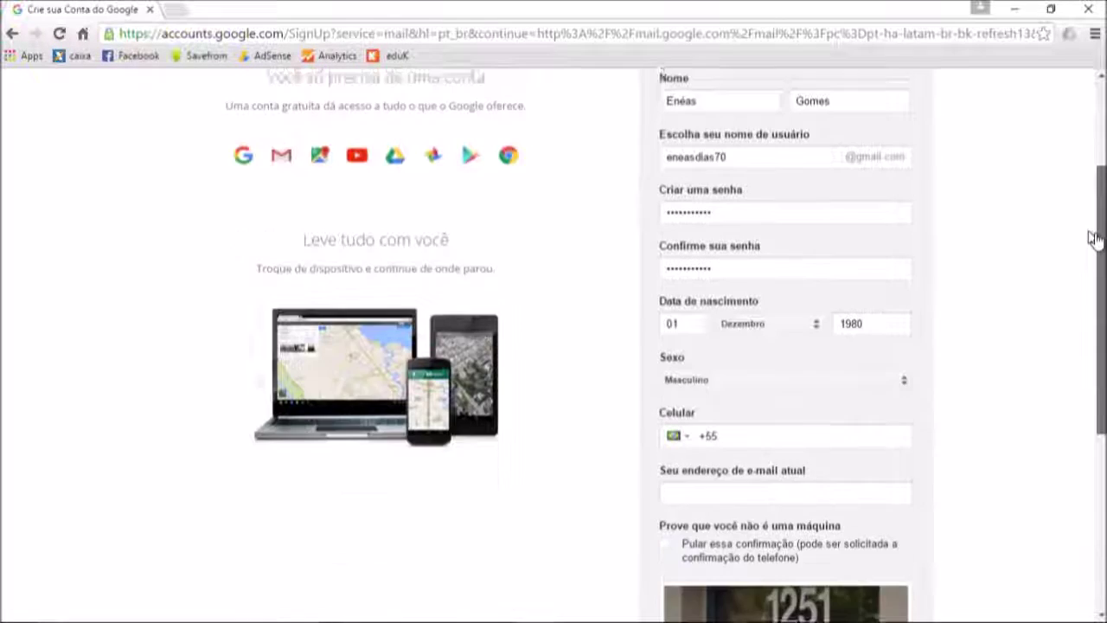
pyautogui.scroll(-1, 1094, 346)
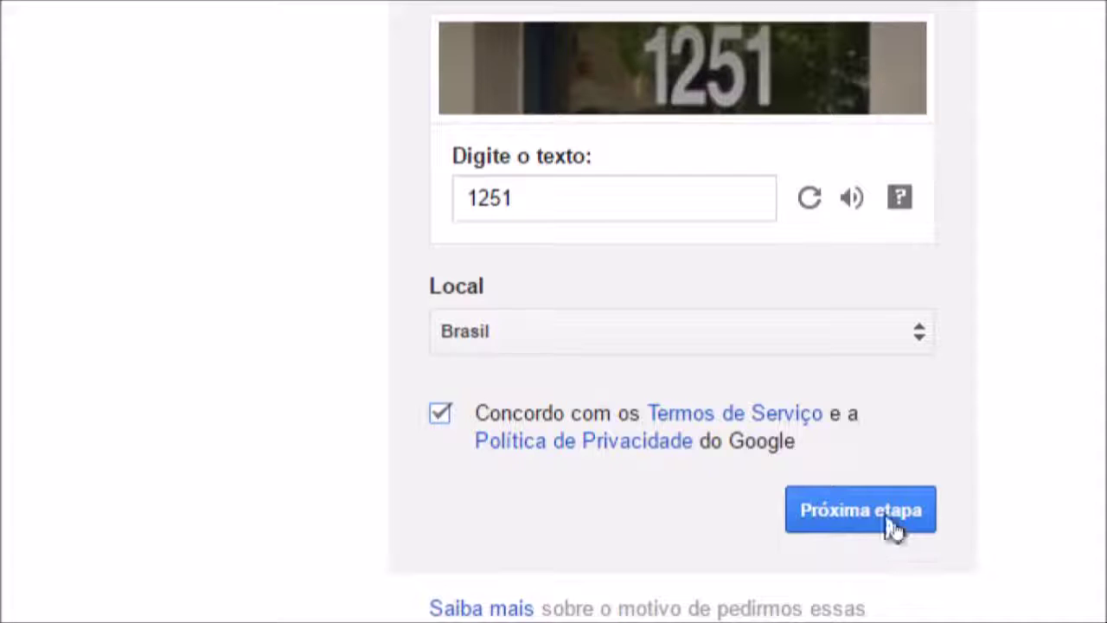
# Step: Submit the completed form with the Próxima etapa button
pyautogui.click(891, 519)
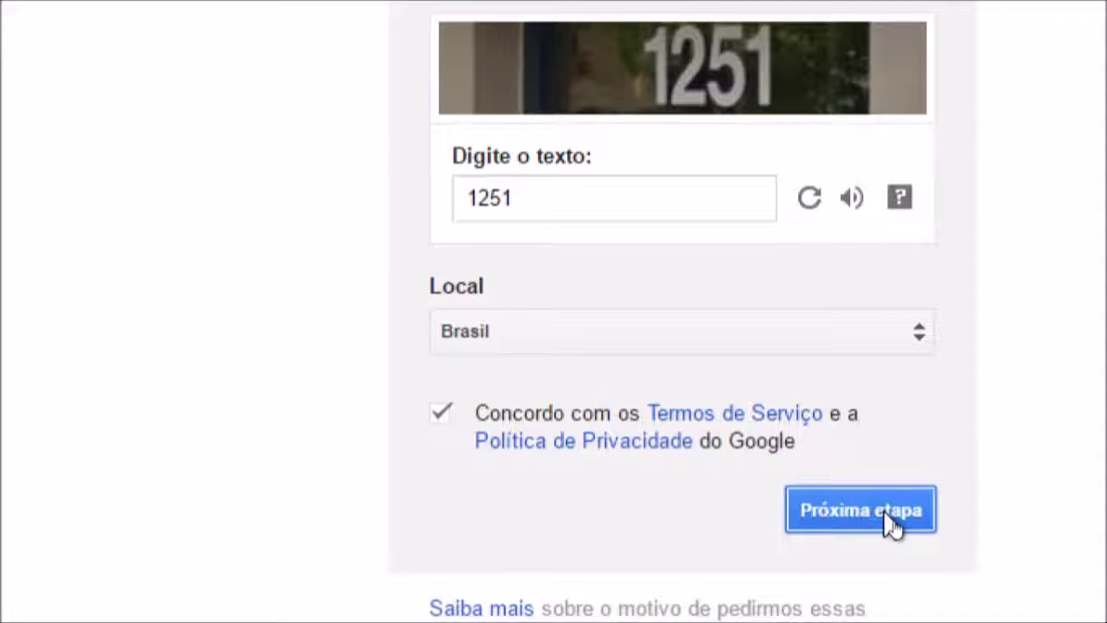